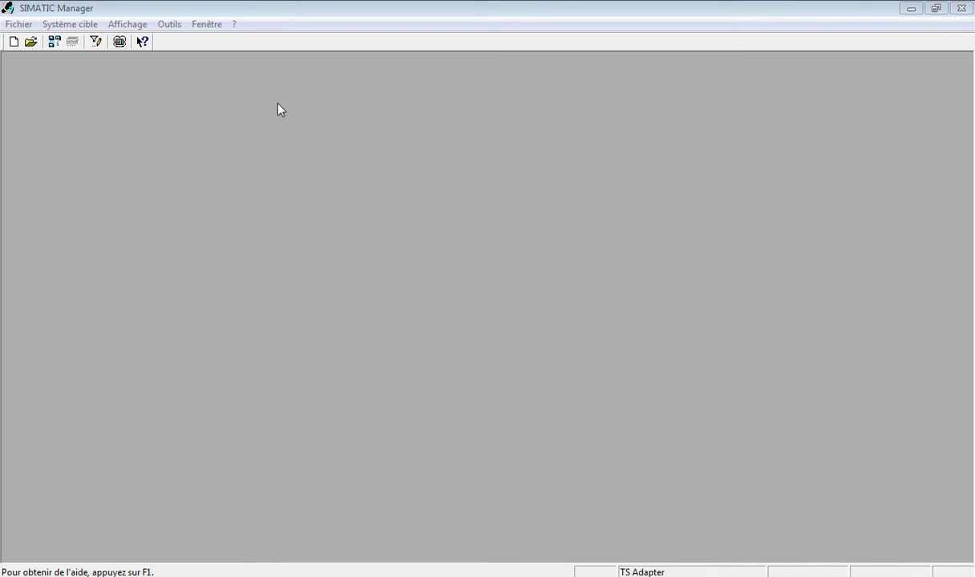
{"action": "left_click", "coordinate": [16, 25]}
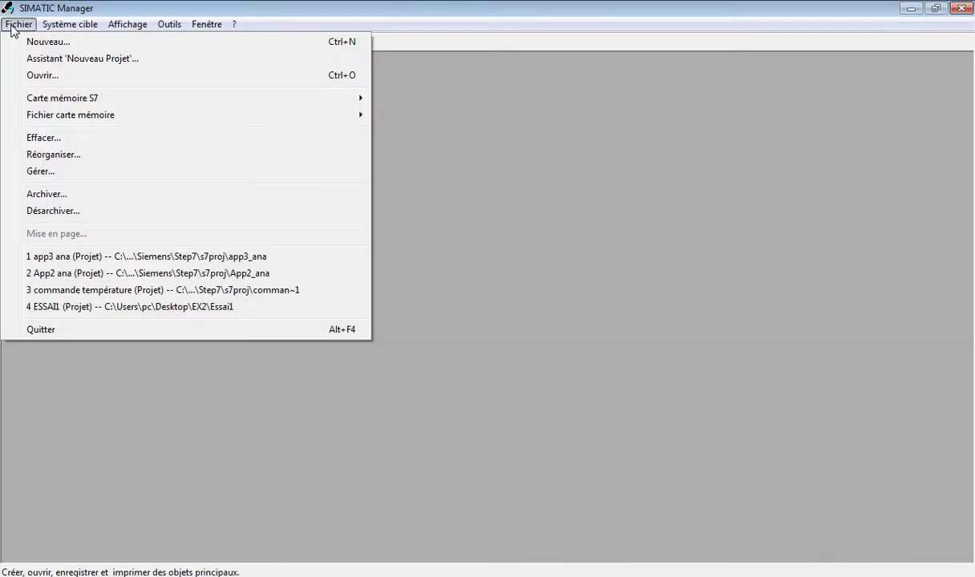
{"action": "left_click", "coordinate": [63, 59]}
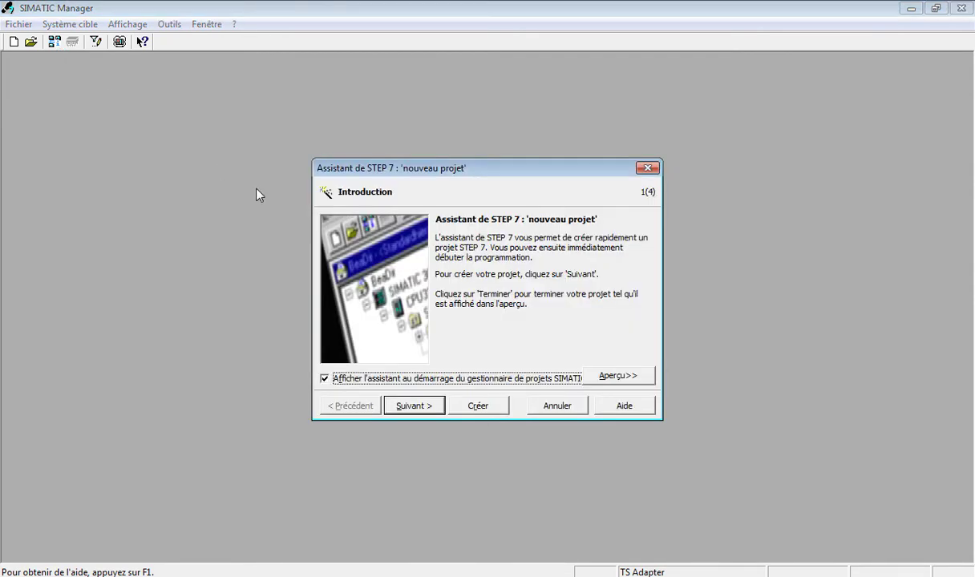
{"action": "left_click", "coordinate": [549, 407]}
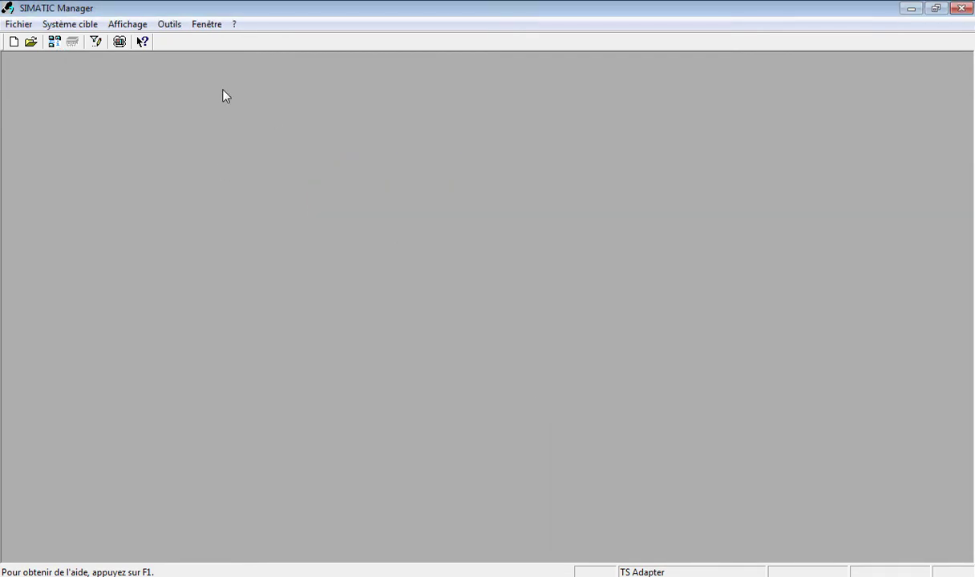
Create a new project named enregistrer in the default s7proj directory and maximize its window
{"action": "left_click", "coordinate": [18, 24]}
{"action": "left_click", "coordinate": [37, 43]}
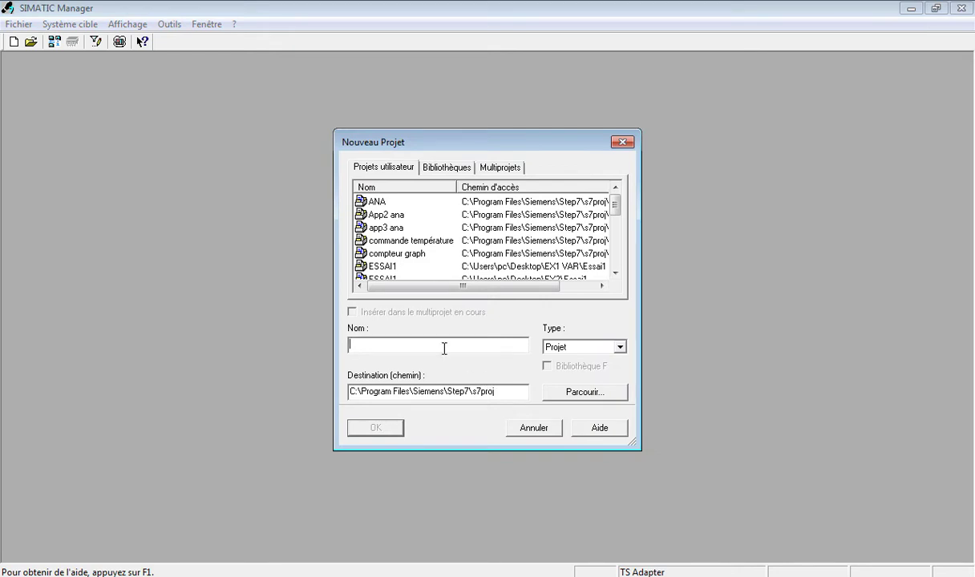
{"action": "type", "text": "enregistrer"}
{"action": "left_click", "coordinate": [378, 428]}
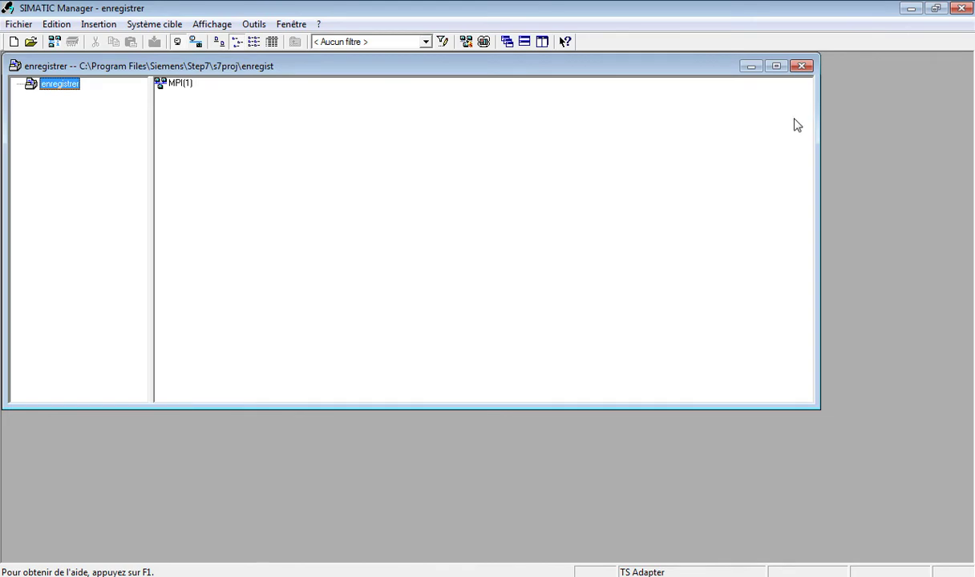
{"action": "left_click", "coordinate": [774, 66]}
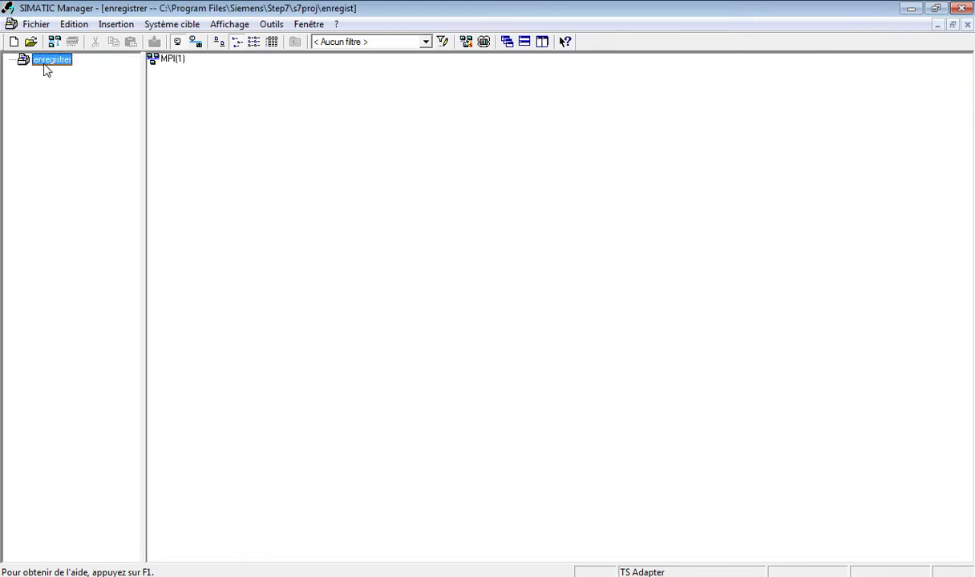
Insert a SIMATIC 300 station into the enregistrer project
{"action": "right_click", "coordinate": [44, 69]}
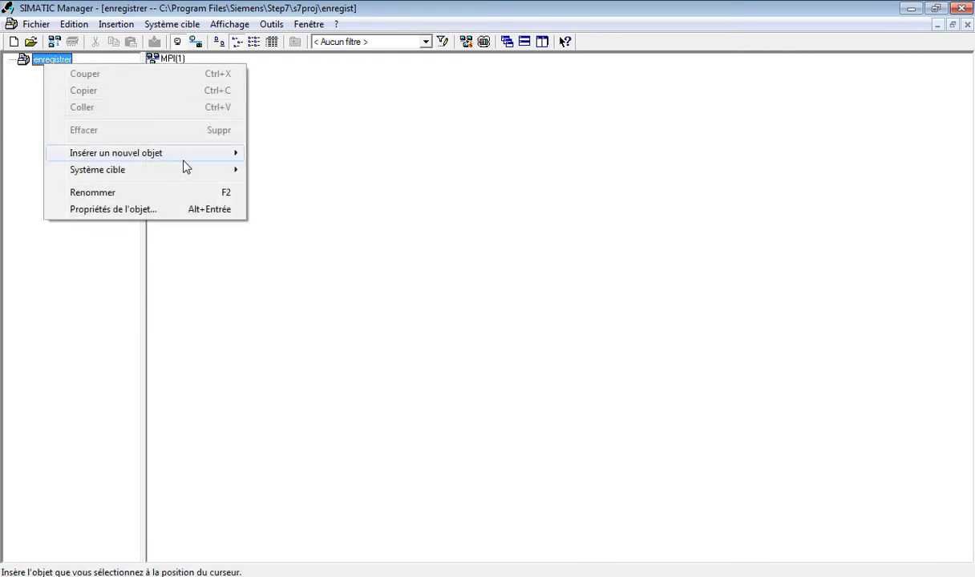
{"action": "mouse_move", "coordinate": [185, 165]}
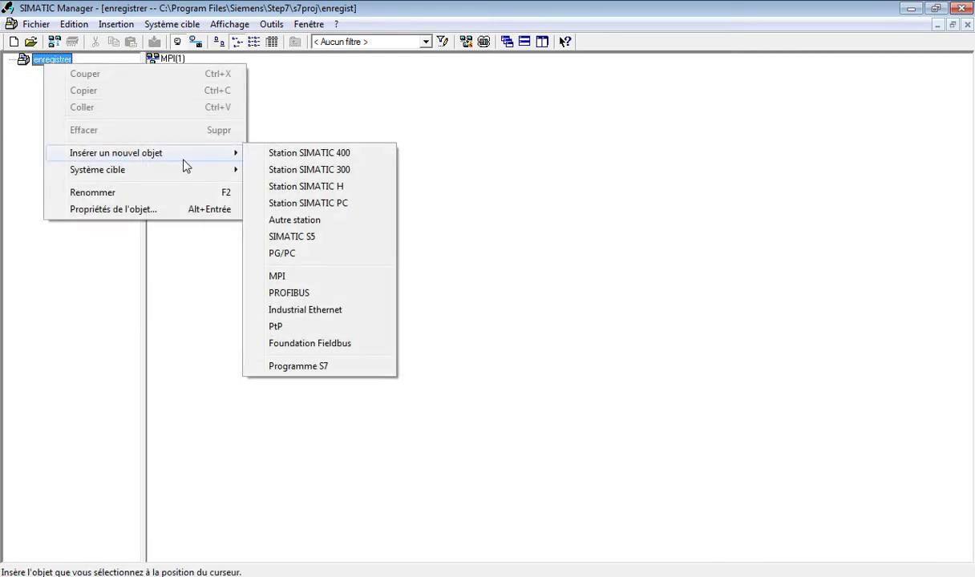
{"action": "left_click", "coordinate": [323, 171]}
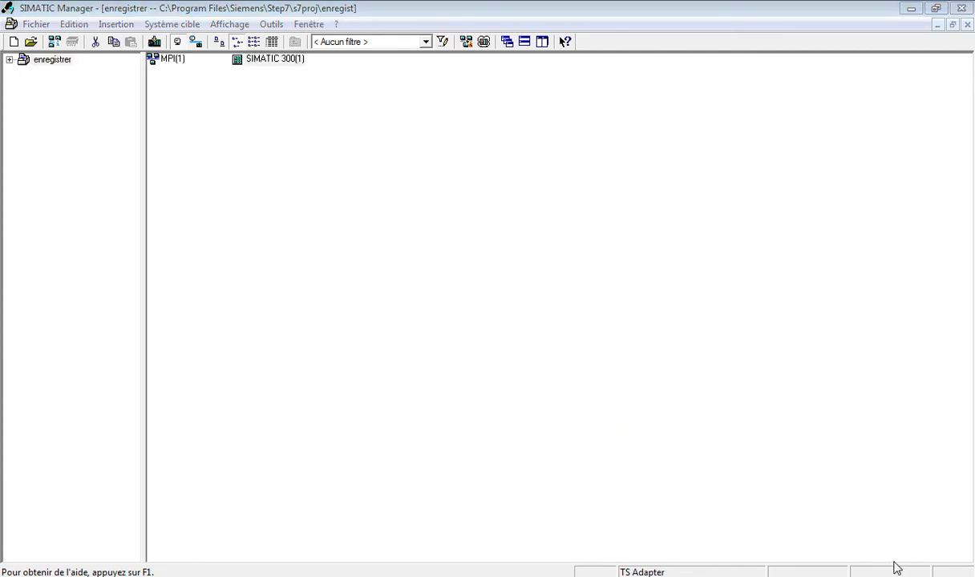
Open the hardware configuration (Matériel) of the SIMATIC 300 station
{"action": "left_click", "coordinate": [8, 60]}
{"action": "left_click", "coordinate": [24, 72]}
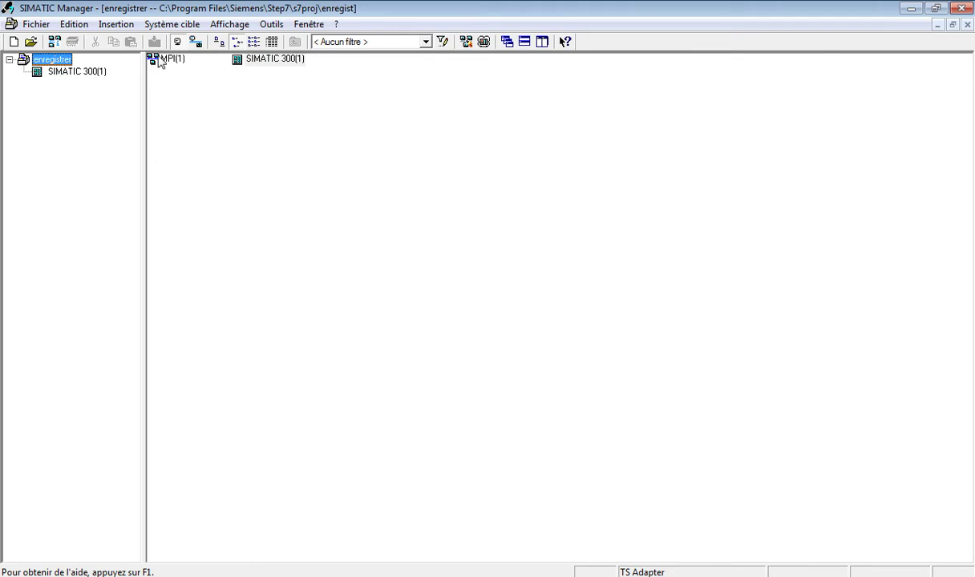
{"action": "left_click", "coordinate": [76, 71]}
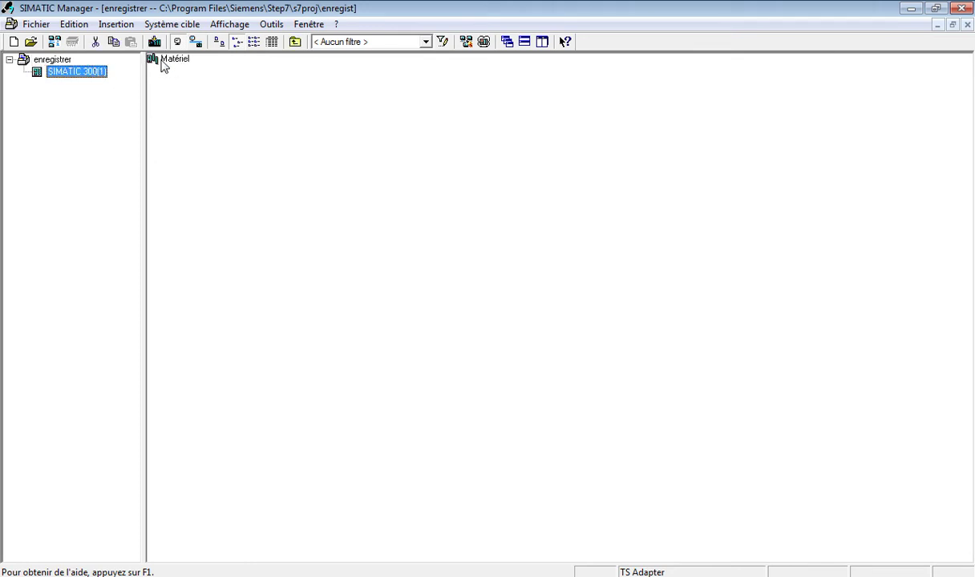
{"action": "double_click", "coordinate": [161, 60]}
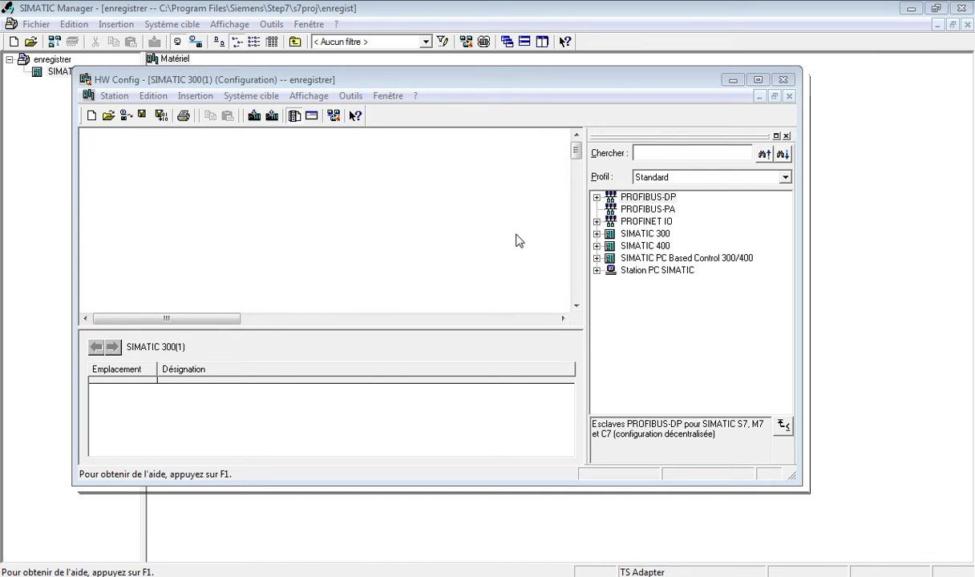
Add a RACK-300 Profilé support rack from the SIMATIC 300 catalog to the station
{"action": "left_click", "coordinate": [596, 234]}
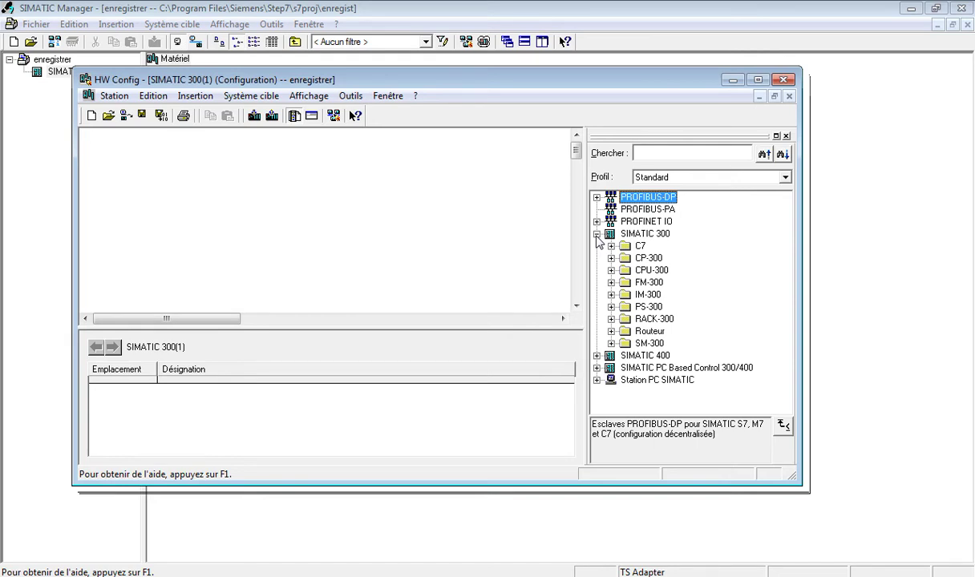
{"action": "left_click", "coordinate": [611, 319]}
{"action": "left_click", "coordinate": [646, 331]}
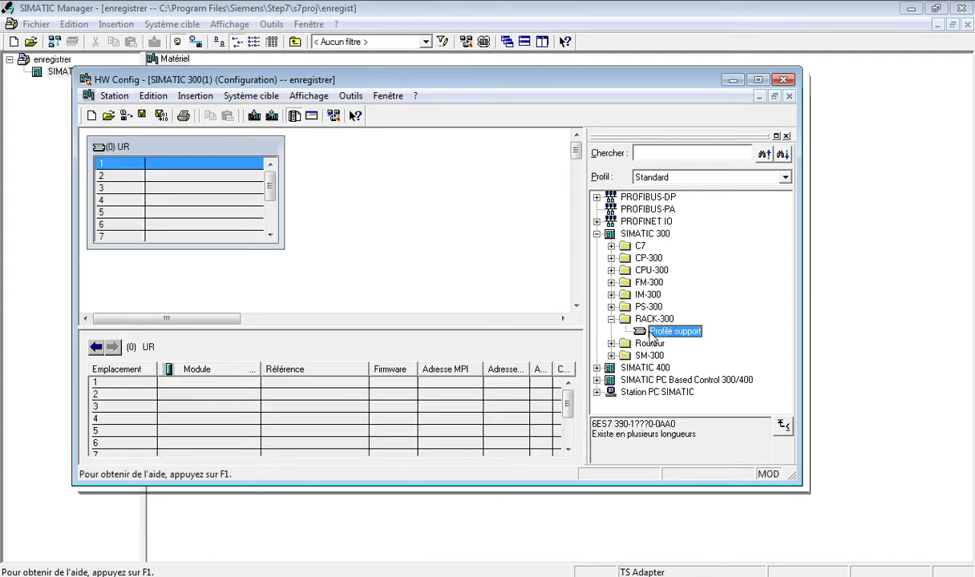
Place CPU 313C 6ES7 313-5BE01-0AB0 in slot 2 of the rack, and save and close the hardware configuration
{"action": "left_click", "coordinate": [230, 176]}
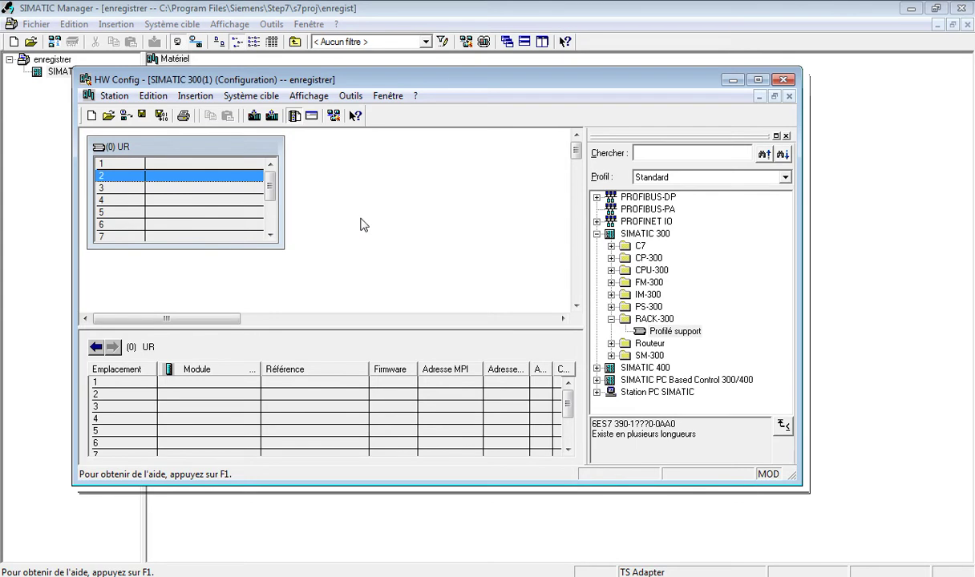
{"action": "left_click", "coordinate": [611, 270]}
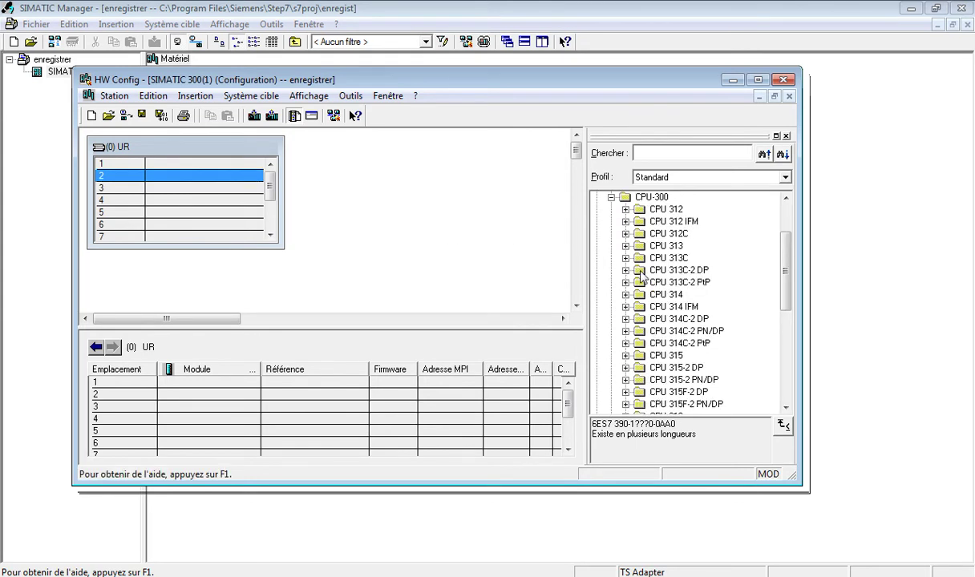
{"action": "left_click", "coordinate": [625, 258]}
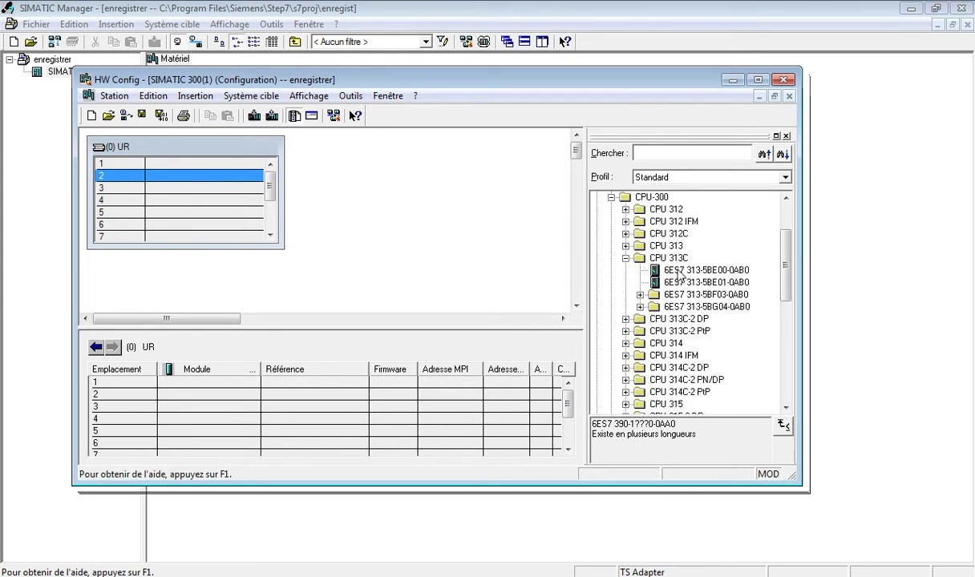
{"action": "left_click", "coordinate": [673, 283]}
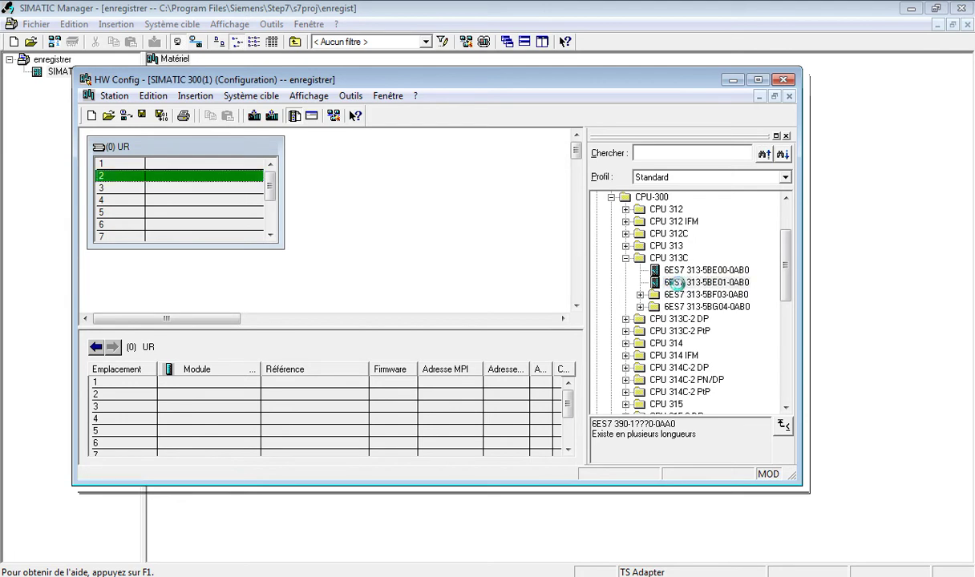
{"action": "double_click", "coordinate": [674, 282]}
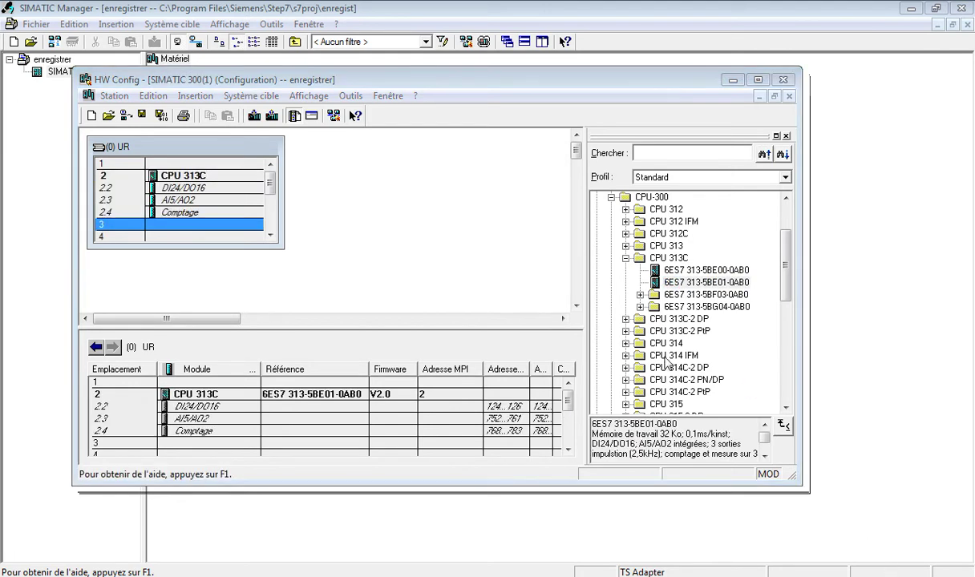
{"action": "left_click", "coordinate": [143, 115]}
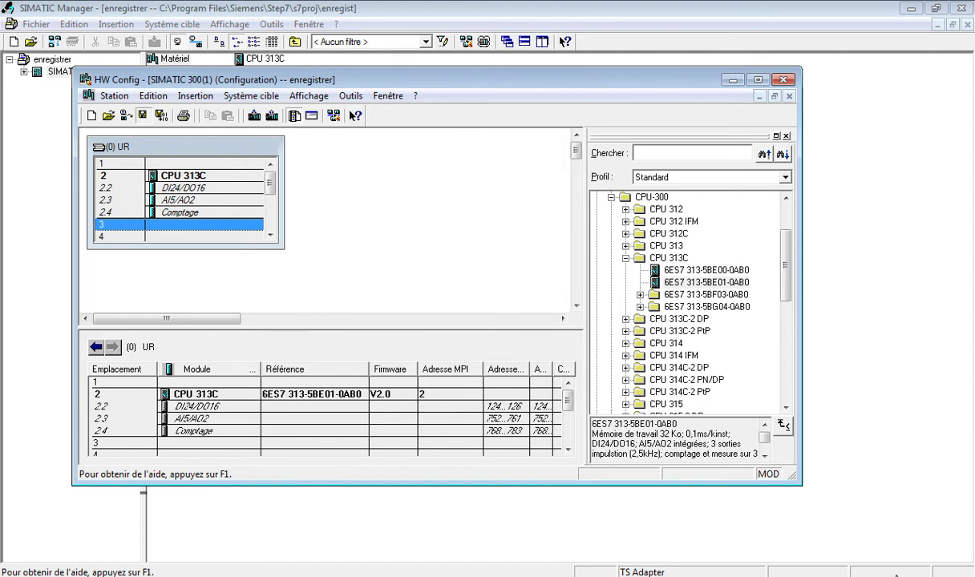
{"action": "left_click", "coordinate": [783, 80]}
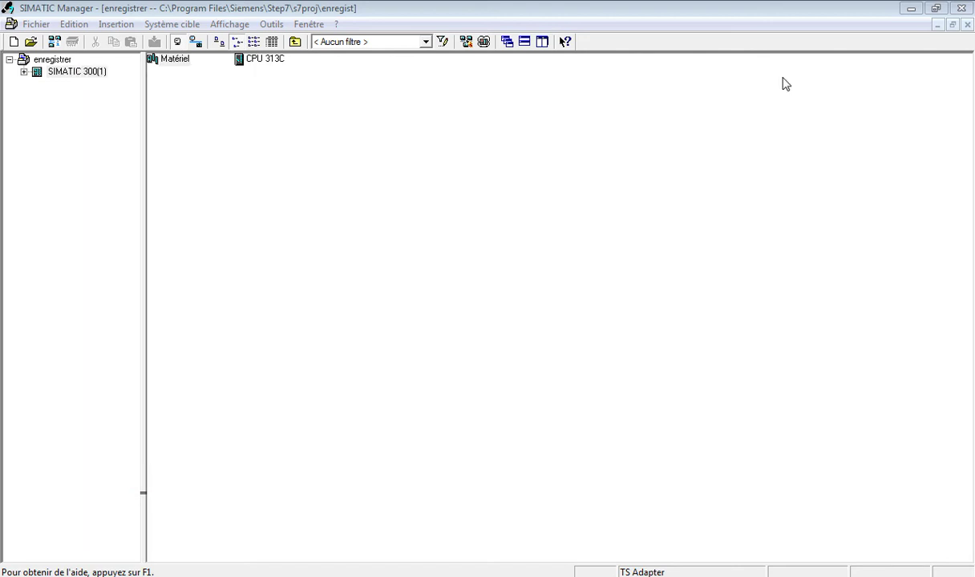
Expand the station down to its S7 program under CPU 313C and display the Blocs folder
{"action": "left_click", "coordinate": [24, 72]}
{"action": "left_click", "coordinate": [37, 84]}
{"action": "left_click", "coordinate": [53, 95]}
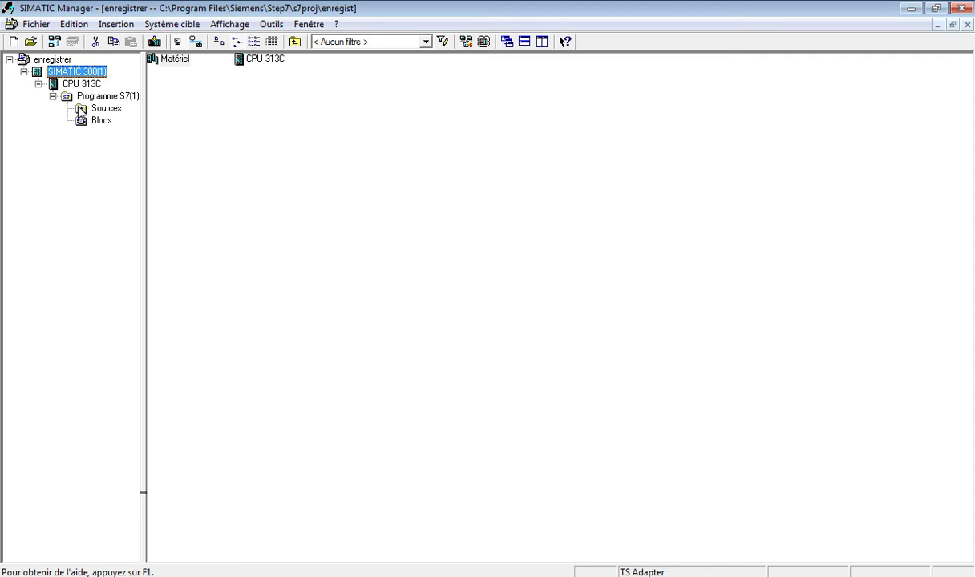
{"action": "left_click", "coordinate": [97, 125]}
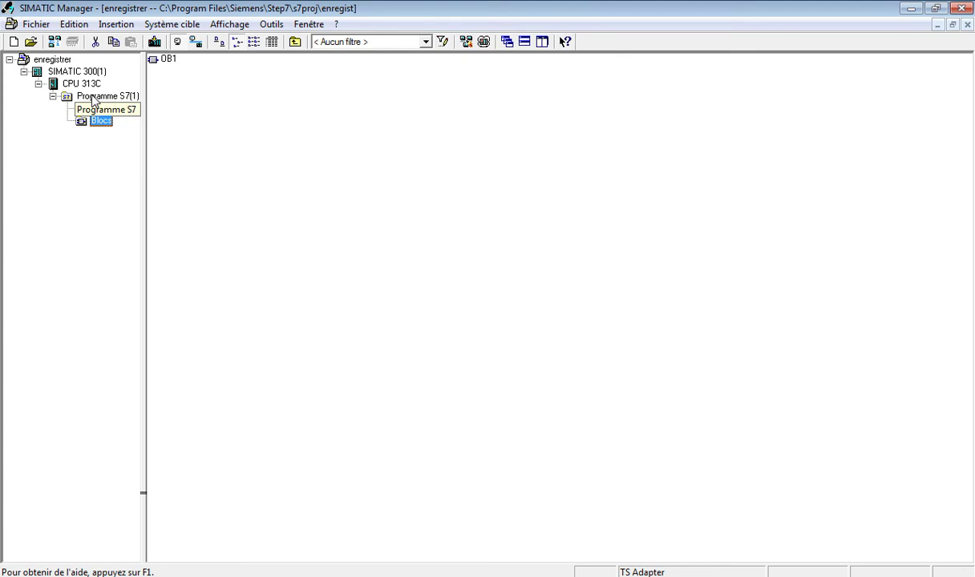
Switch to the Windows desktop, create a folder named step7 projet1 there, and return to SIMATIC Manager
{"action": "key", "text": "super+d"}
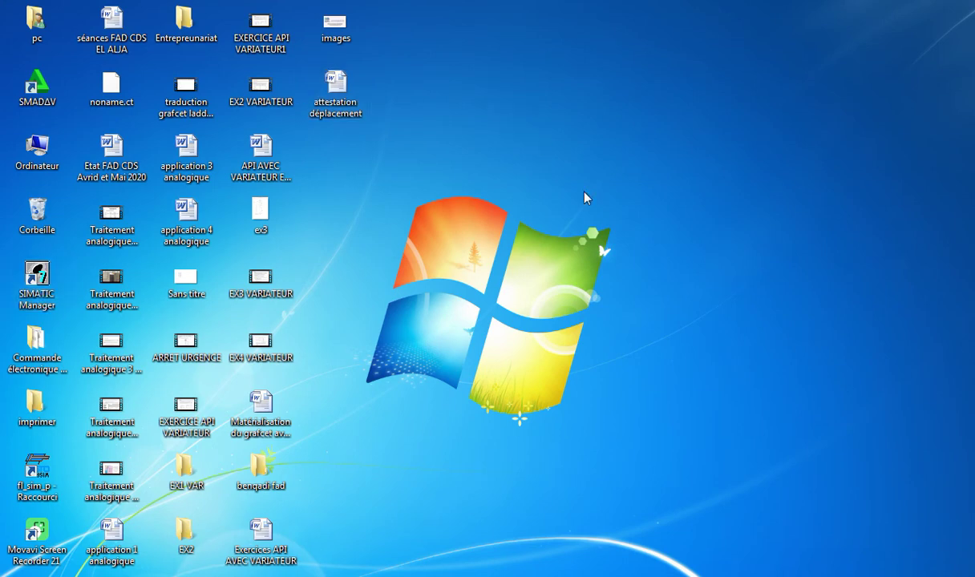
{"action": "right_click", "coordinate": [539, 138]}
{"action": "mouse_move", "coordinate": [633, 268]}
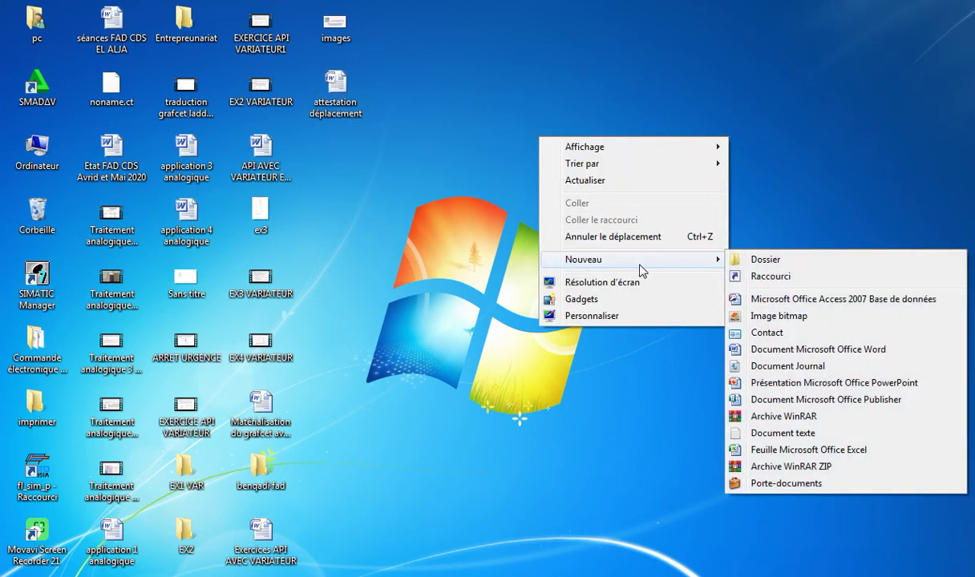
{"action": "left_click", "coordinate": [705, 255]}
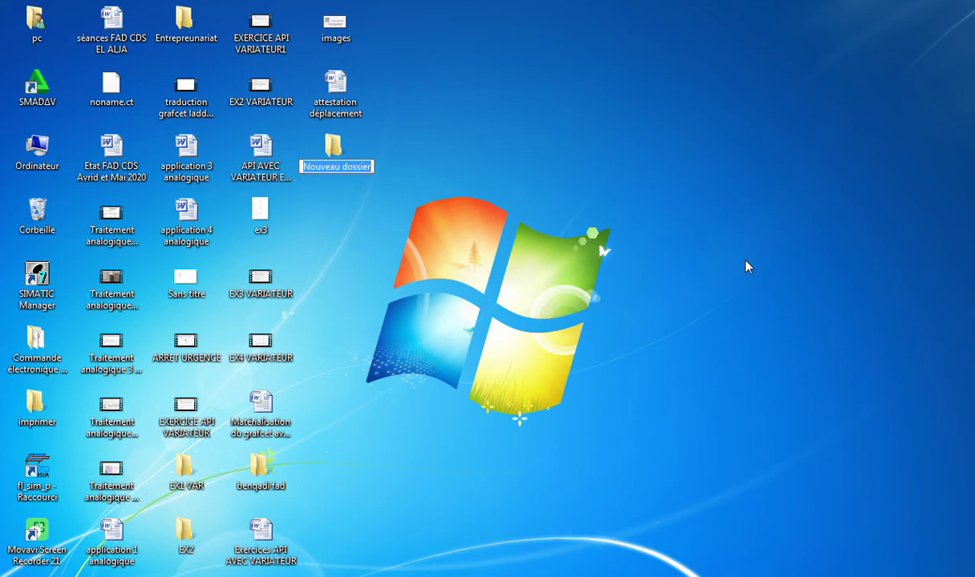
{"action": "type", "text": "step"}
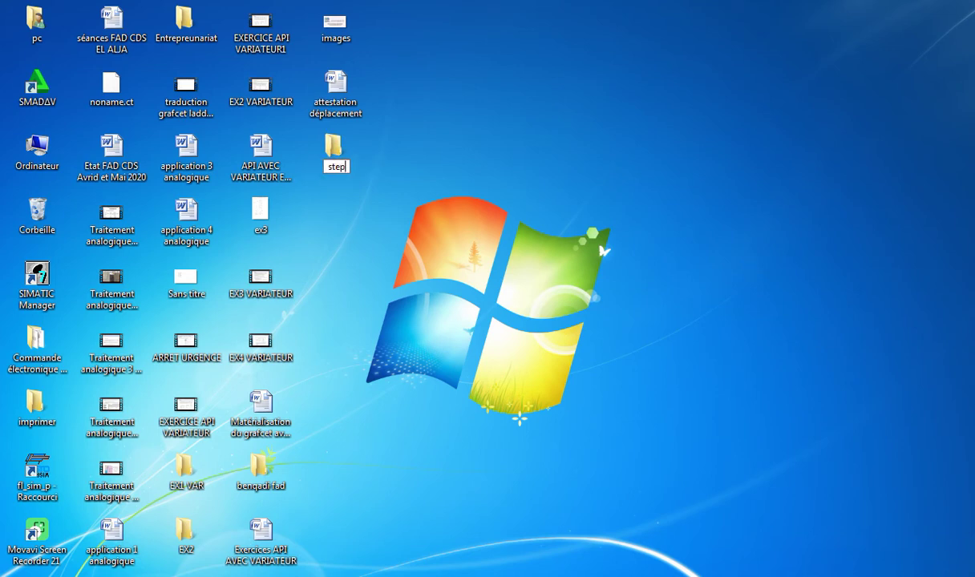
{"action": "type", "text": "7 projet1"}
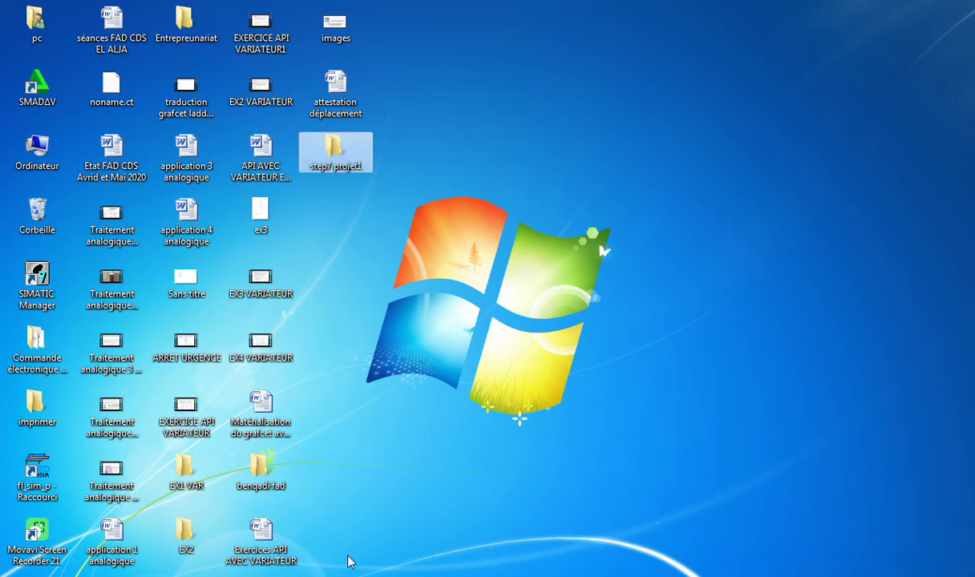
{"action": "key", "text": "Return"}
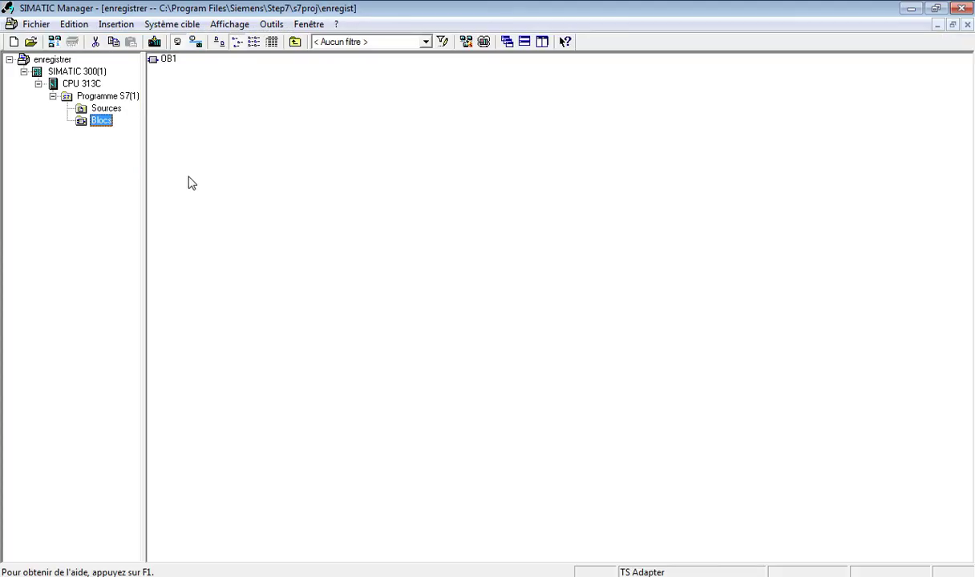
Save a copy of the project under the name enregistrer in the desktop folder step7 projet1
{"action": "left_click", "coordinate": [38, 25]}
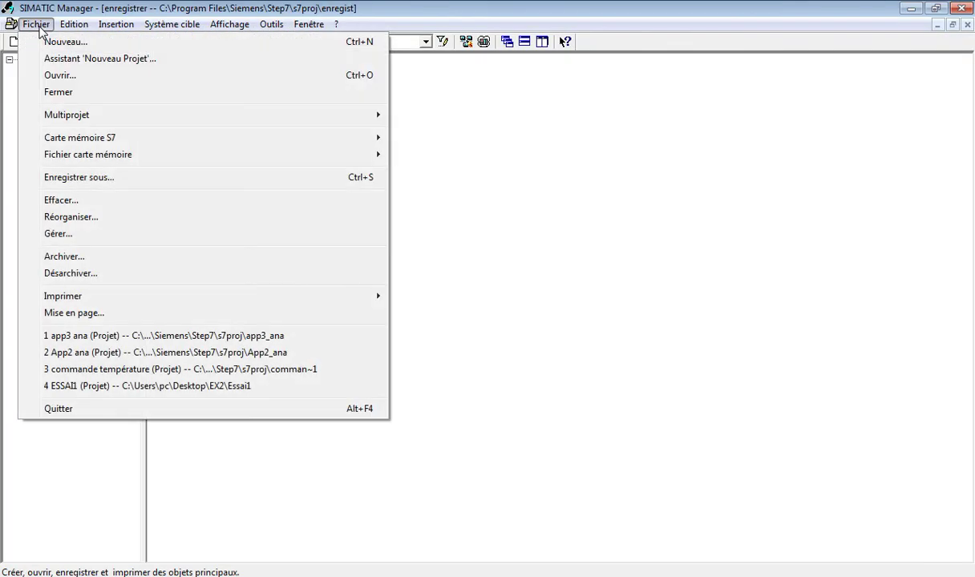
{"action": "left_click", "coordinate": [509, 170]}
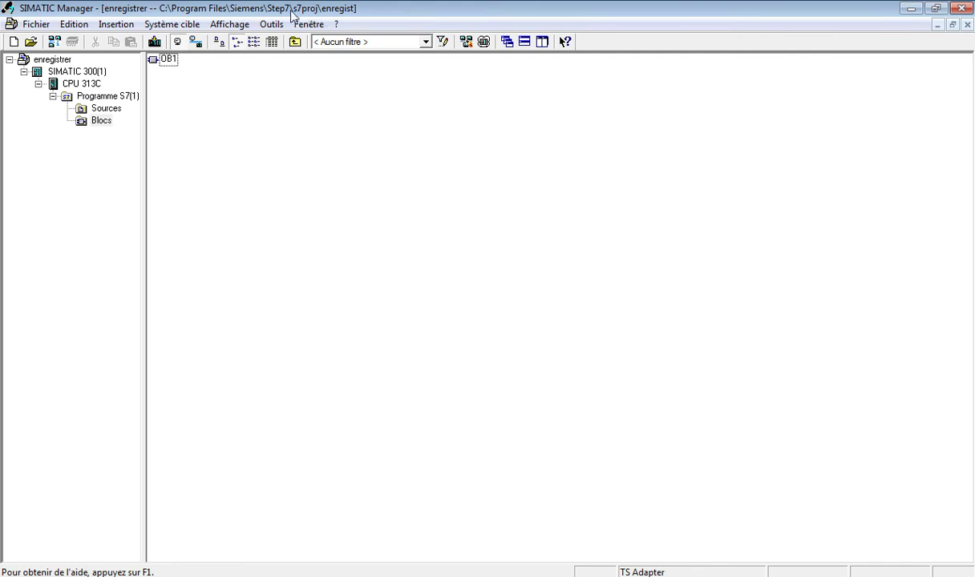
{"action": "left_click", "coordinate": [36, 24]}
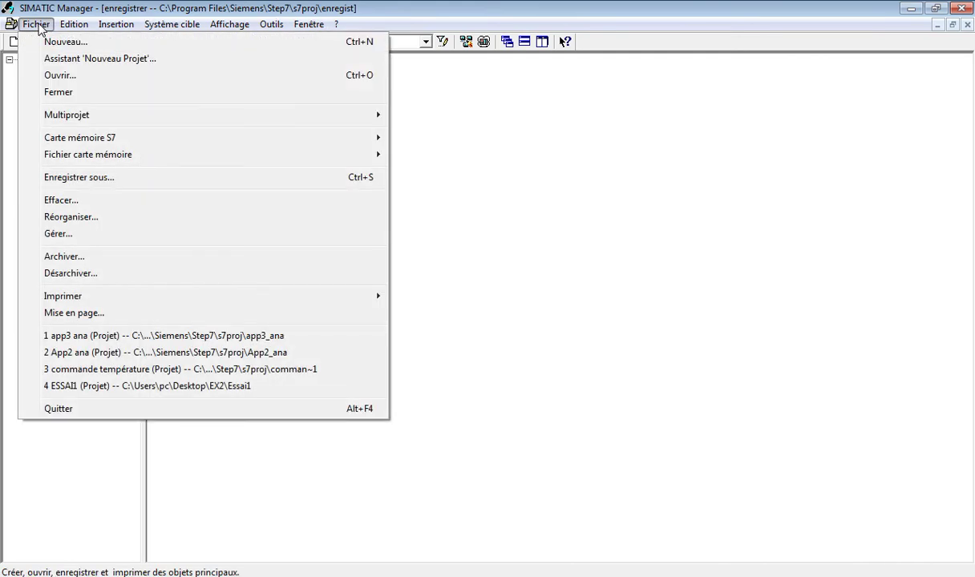
{"action": "left_click", "coordinate": [97, 178]}
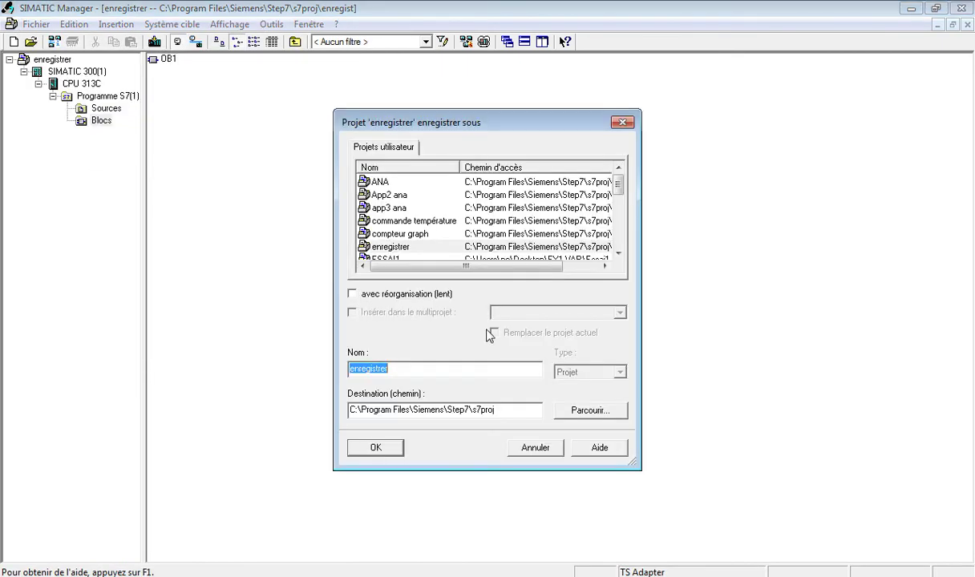
{"action": "left_click", "coordinate": [583, 413]}
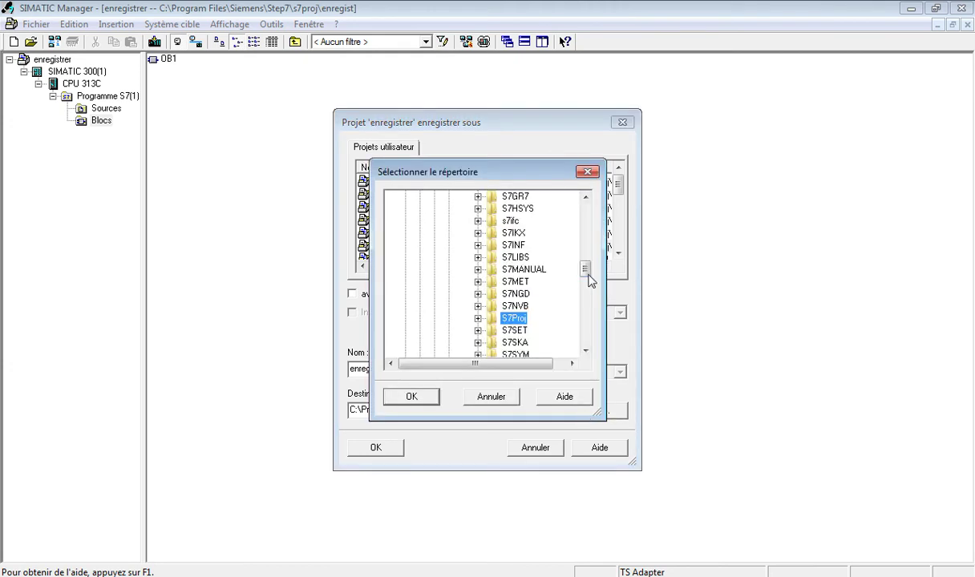
{"action": "left_click_drag", "start_coordinate": [592, 277], "coordinate": [587, 210]}
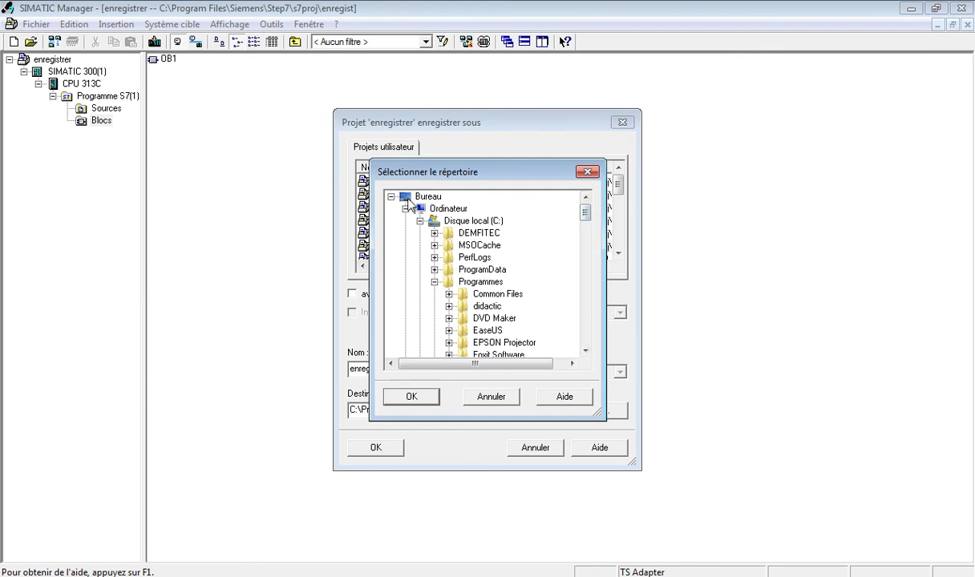
{"action": "left_click", "coordinate": [390, 197]}
{"action": "left_click", "coordinate": [391, 196]}
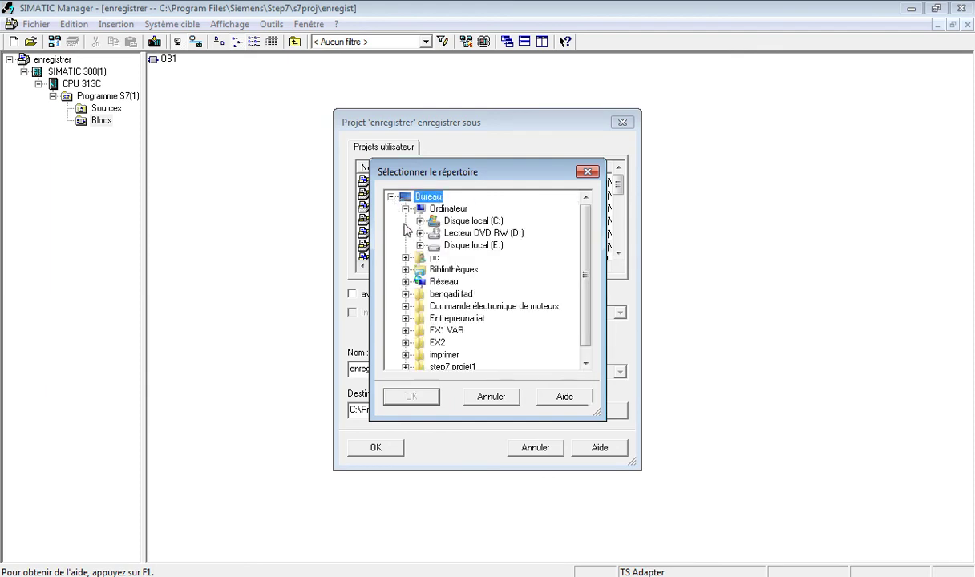
{"action": "left_click", "coordinate": [440, 368]}
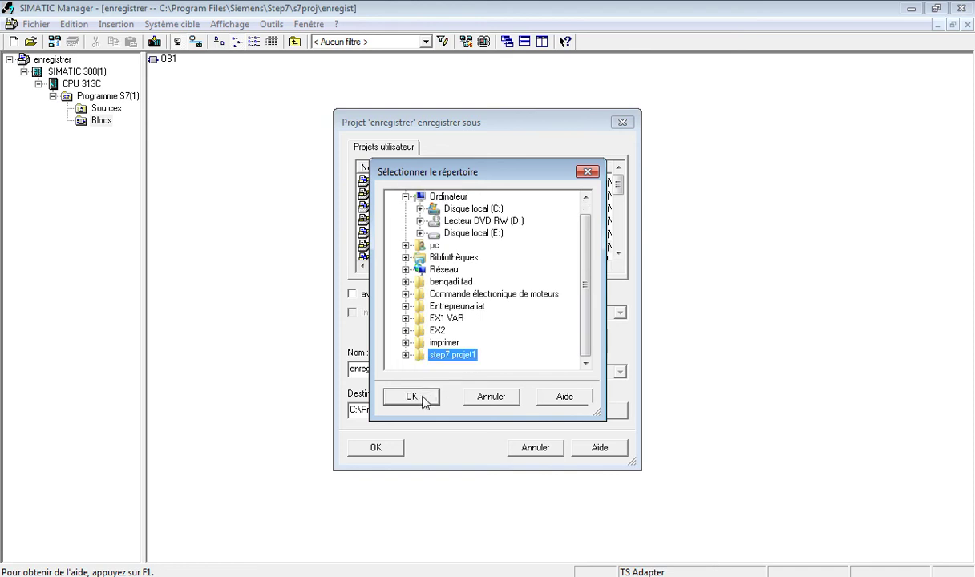
{"action": "left_click", "coordinate": [410, 396]}
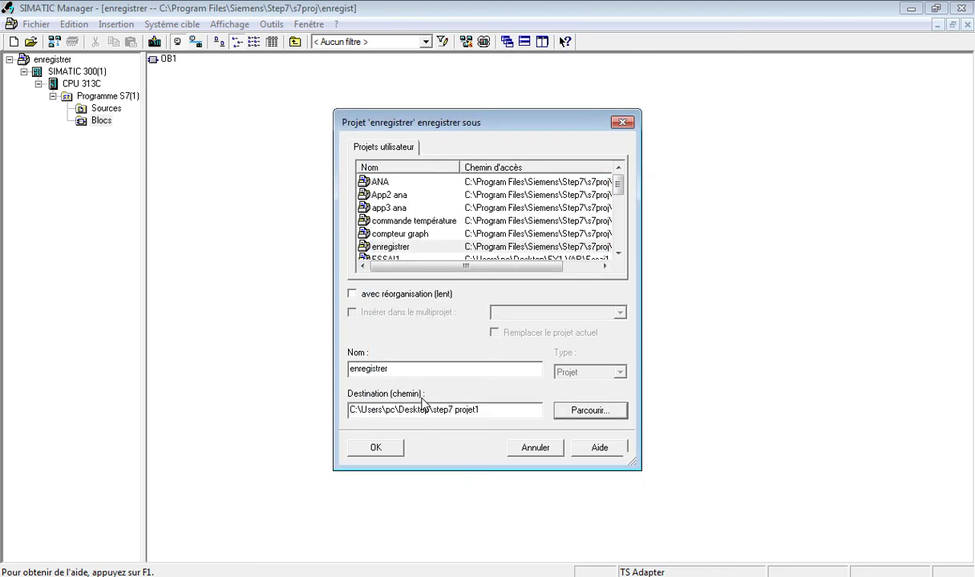
{"action": "left_click", "coordinate": [376, 449]}
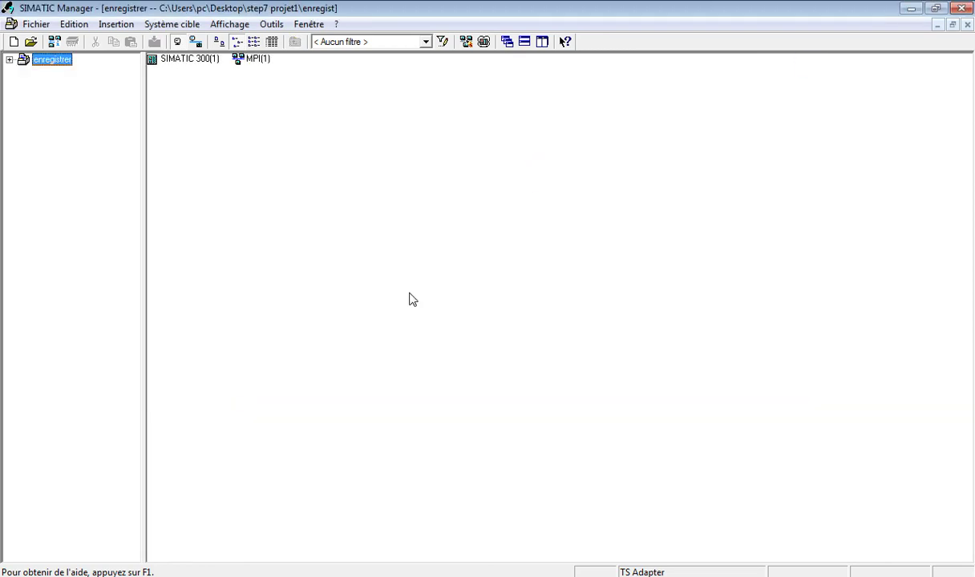
Switch to the Windows desktop, check the contents of the step7 projet1 folder, and return to SIMATIC Manager
{"action": "left_click", "coordinate": [911, 9]}
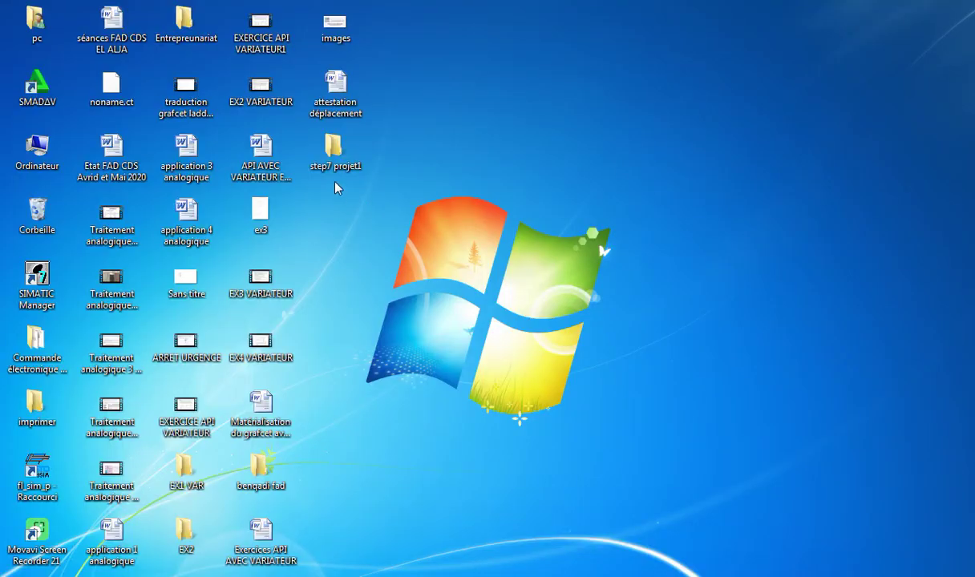
{"action": "double_click", "coordinate": [337, 172]}
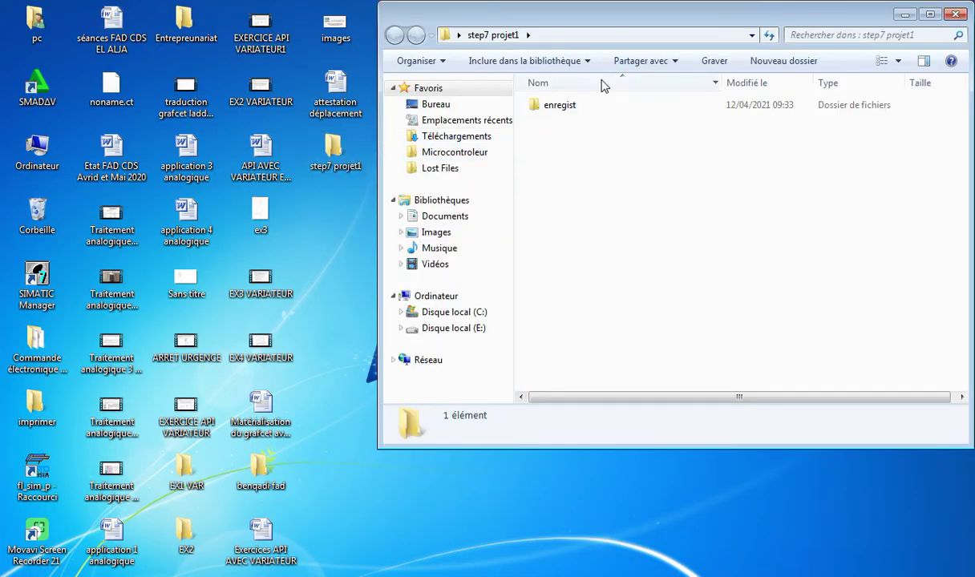
{"action": "left_click", "coordinate": [905, 14]}
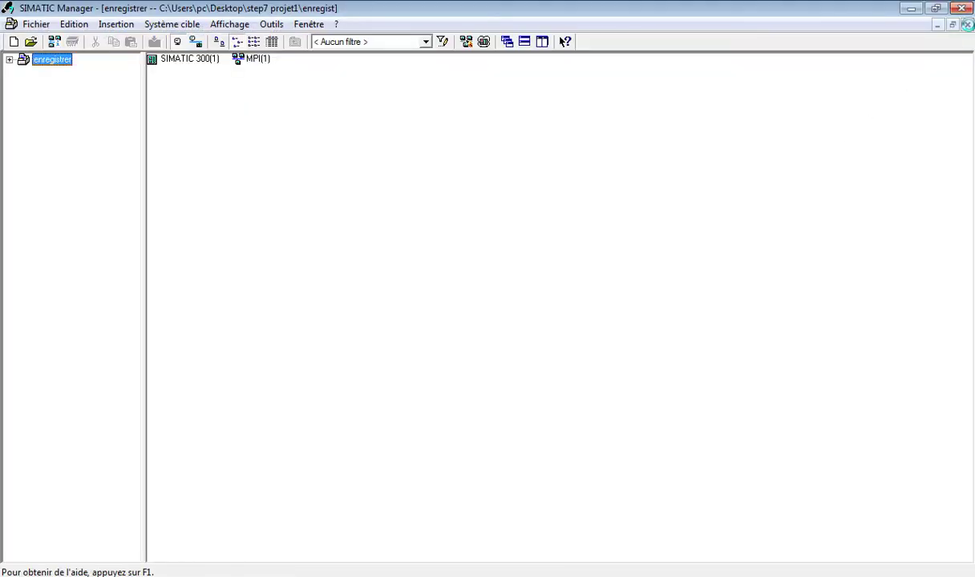
Close the project and reopen it by browsing to enregist in the desktop folder step7 projet1
{"action": "left_click", "coordinate": [967, 25]}
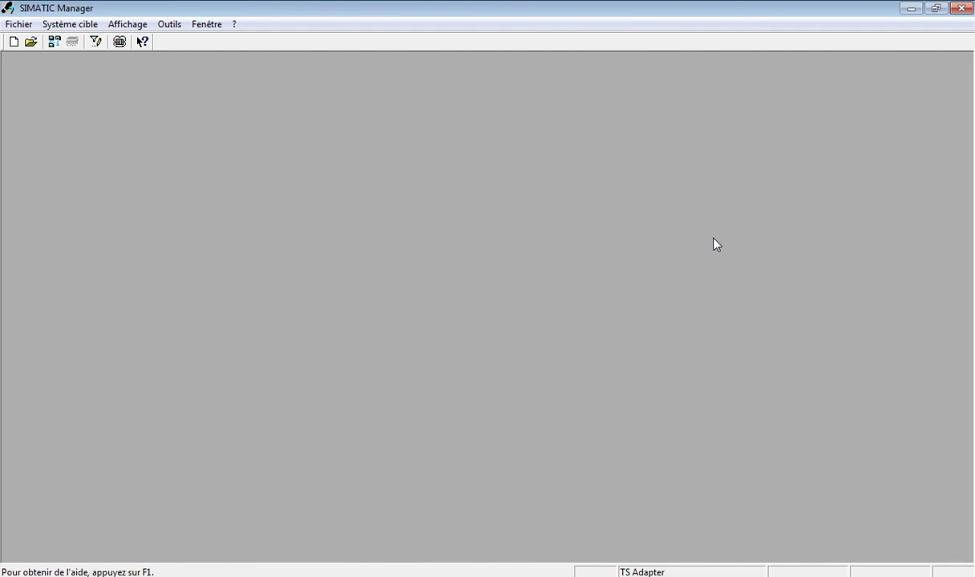
{"action": "left_click", "coordinate": [19, 25]}
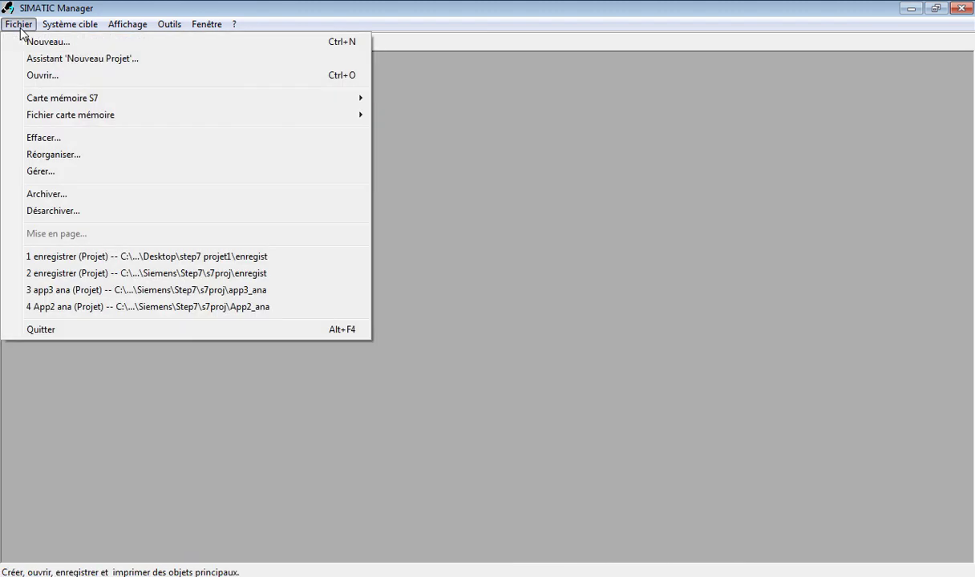
{"action": "left_click", "coordinate": [448, 109]}
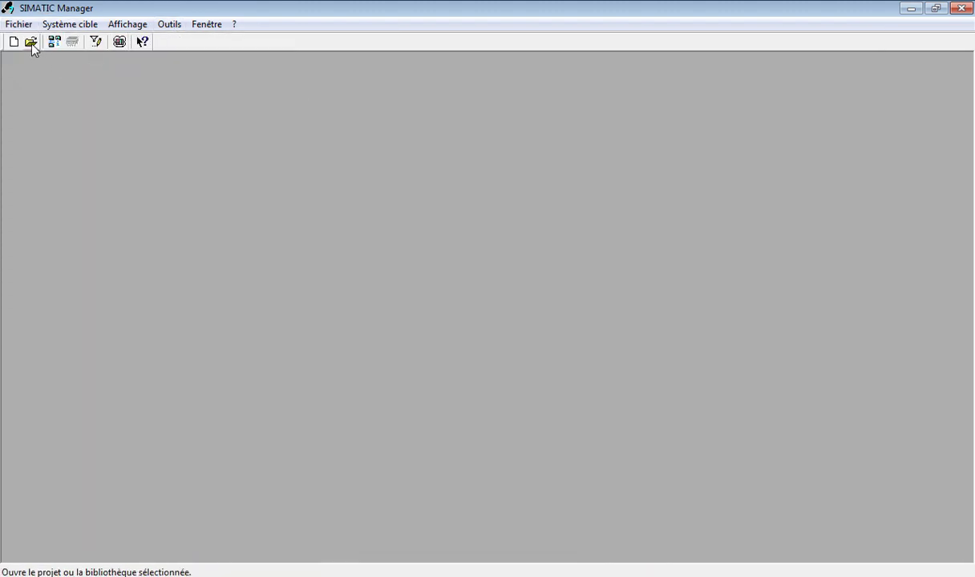
{"action": "left_click", "coordinate": [18, 25]}
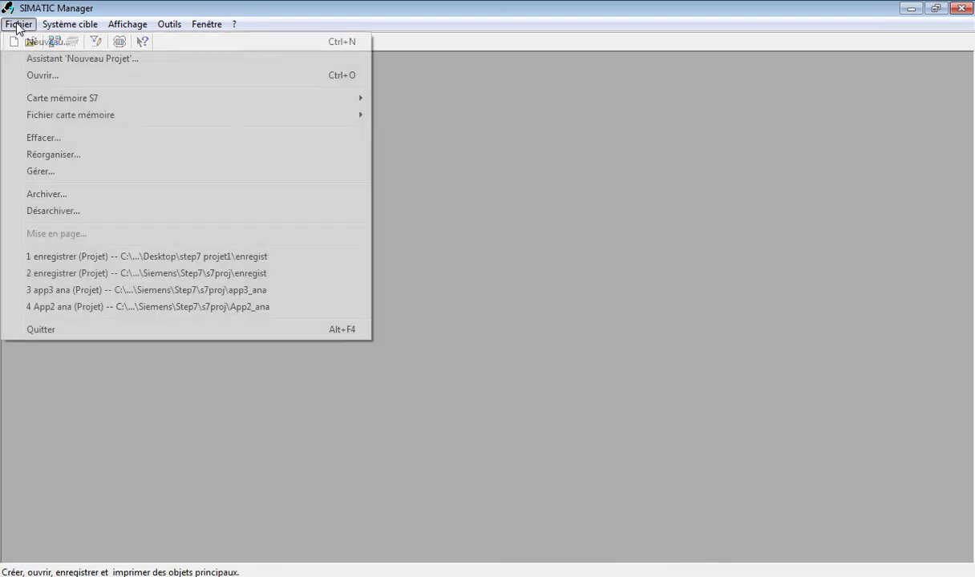
{"action": "left_click", "coordinate": [60, 73]}
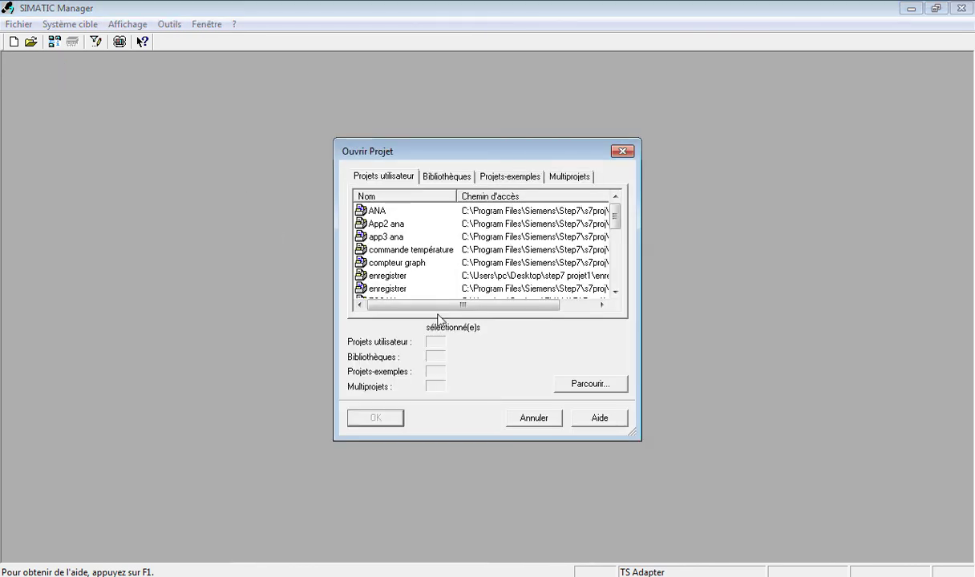
{"action": "left_click", "coordinate": [588, 384]}
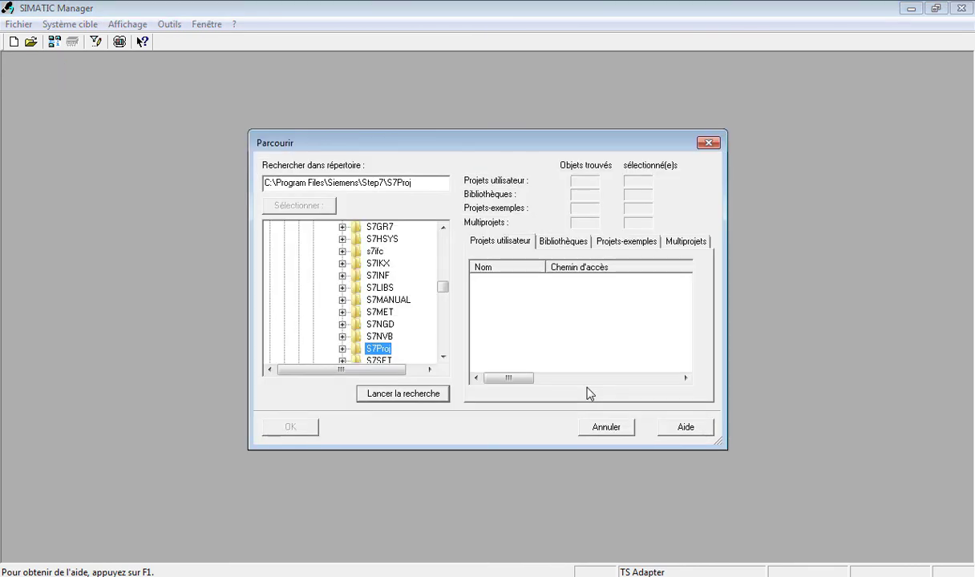
{"action": "left_click_drag", "start_coordinate": [444, 286], "coordinate": [442, 215]}
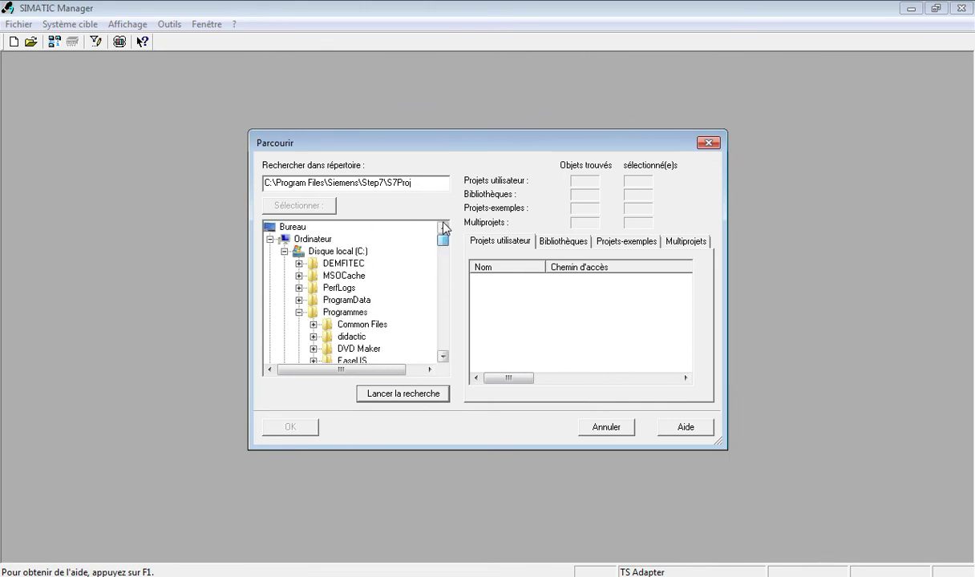
{"action": "left_click", "coordinate": [270, 239]}
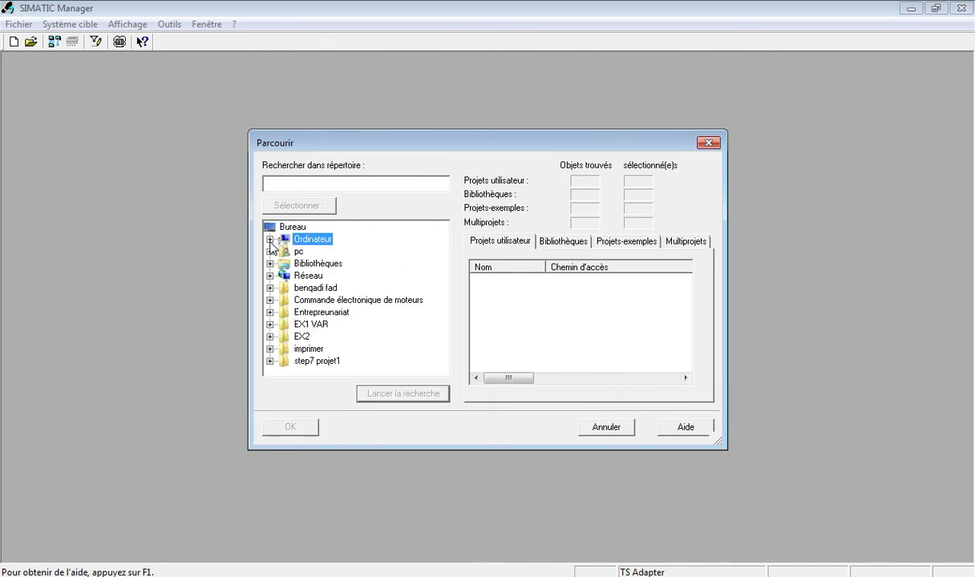
{"action": "left_click", "coordinate": [270, 362]}
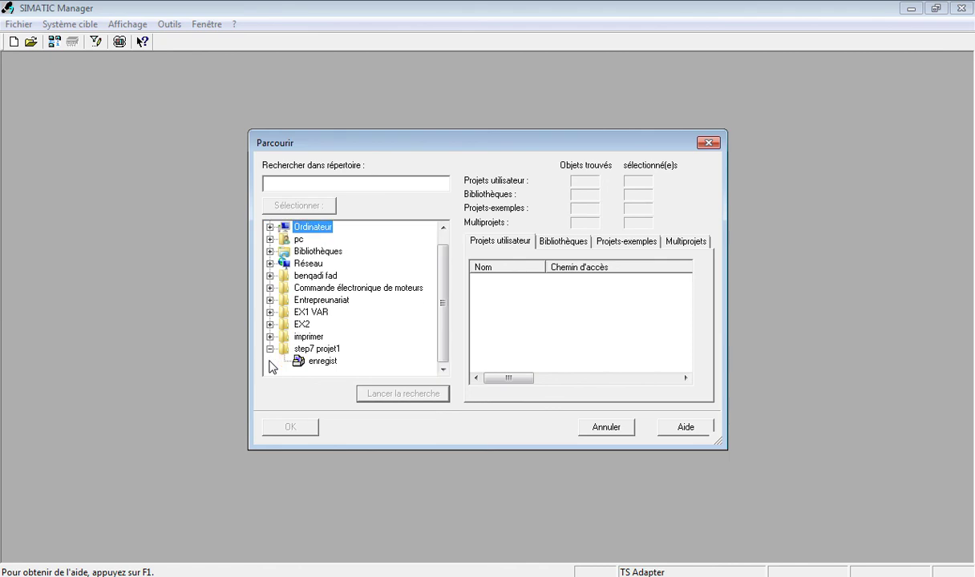
{"action": "left_click", "coordinate": [312, 362]}
{"action": "left_click", "coordinate": [290, 426]}
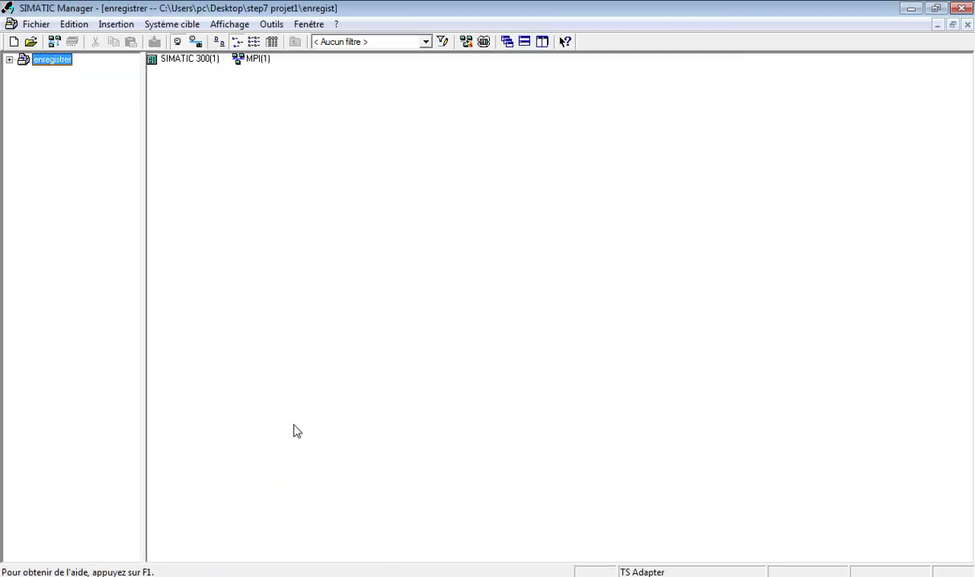
Expand the reopened project through SIMATIC 300(1) and CPU 313C down to Programme S7(1)
{"action": "left_click", "coordinate": [9, 59]}
{"action": "left_click", "coordinate": [24, 72]}
{"action": "left_click", "coordinate": [39, 85]}
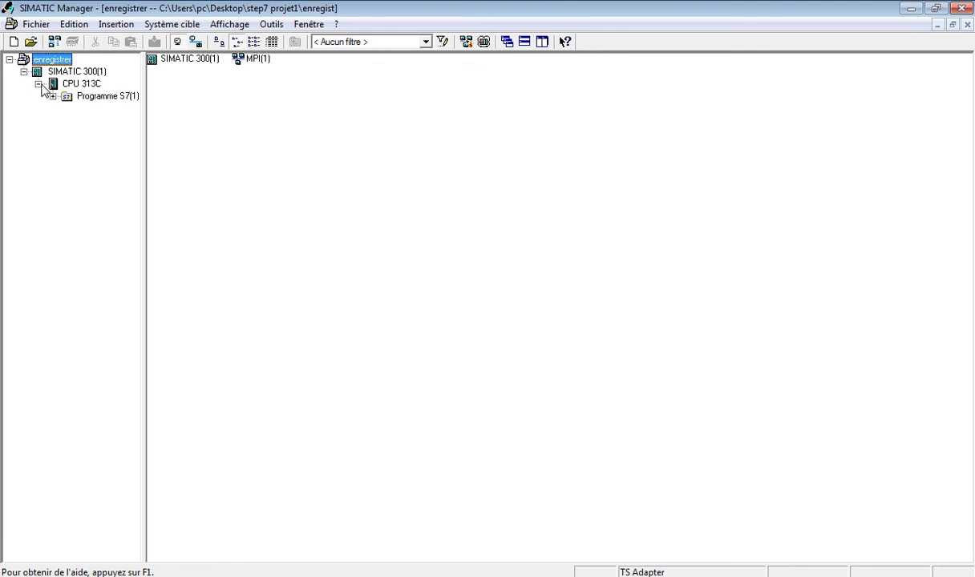